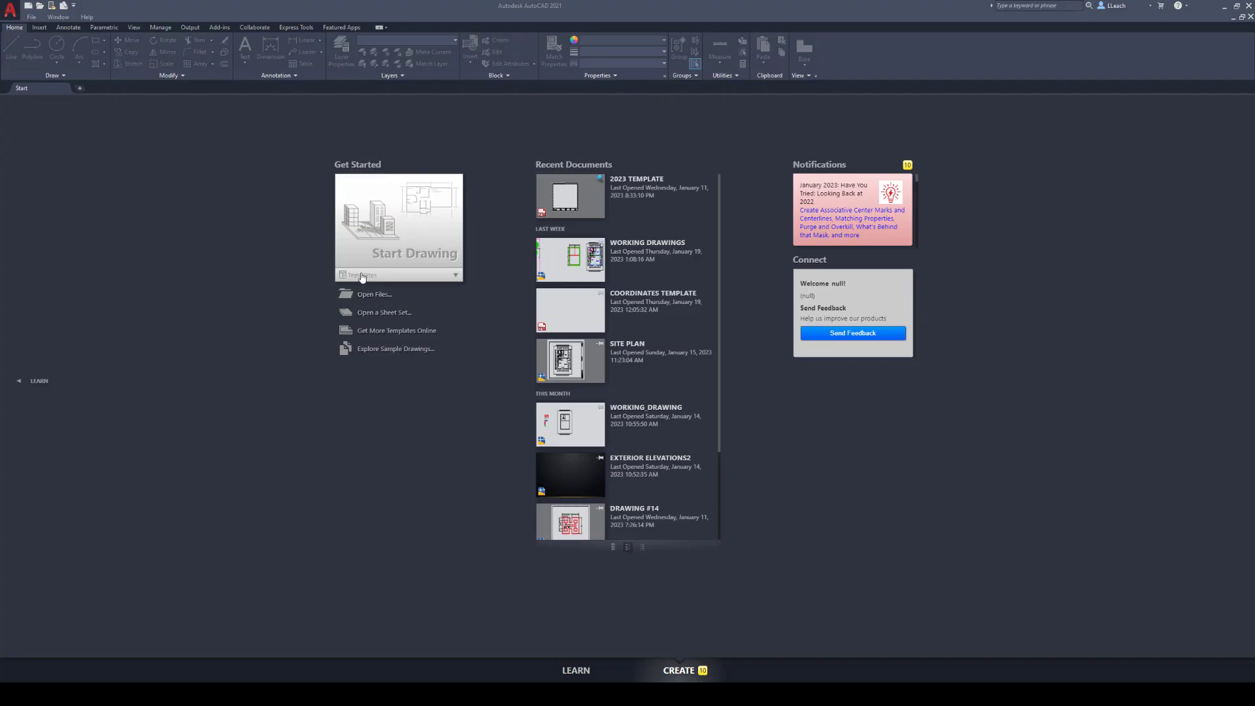
- Start a new drawing from the COORDINATES TEMPLATE.dwt template
left_click(409, 283)
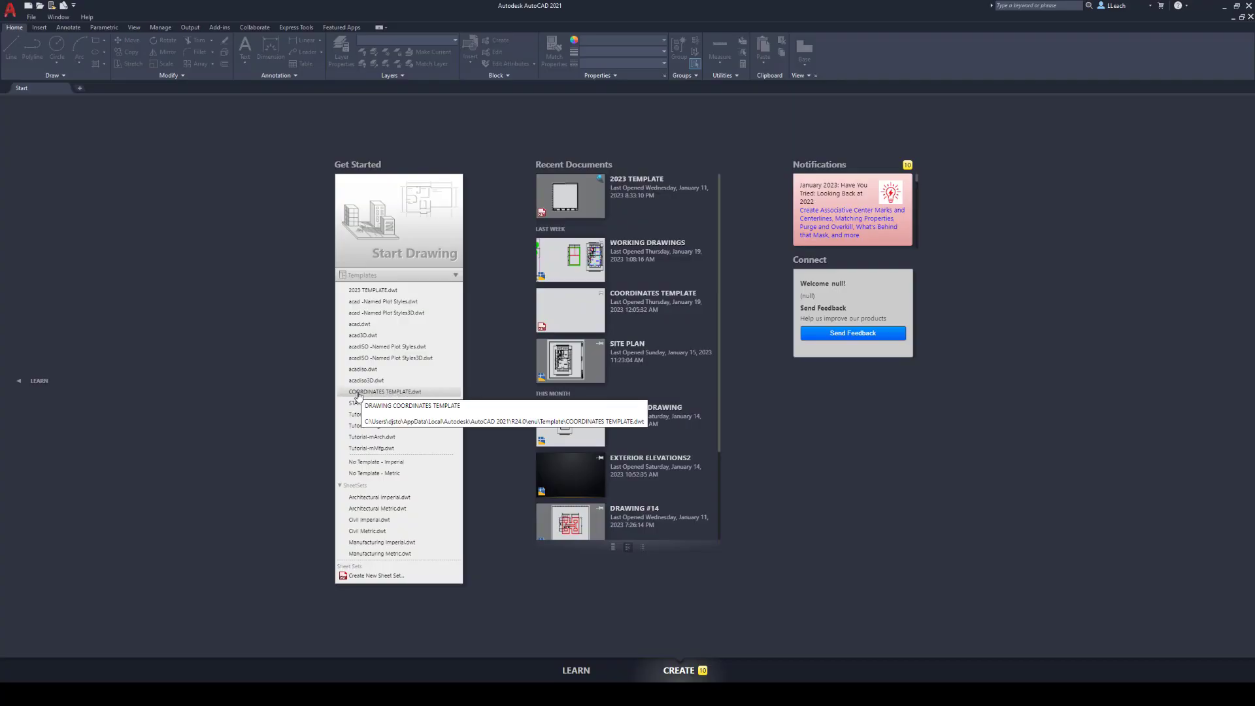
left_click(394, 392)
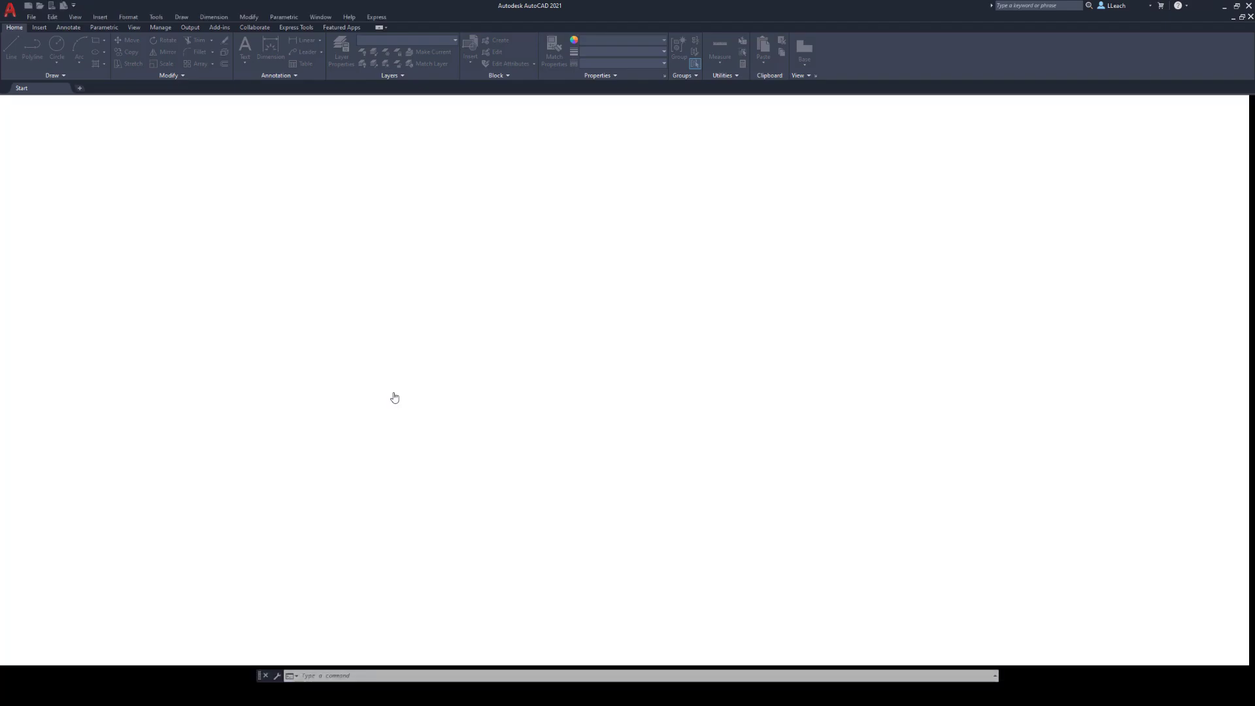
scroll(678, 374, "up", 2)
scroll(678, 375, "down", 4)
mouse_move(679, 373)
middle_mouse_down()
mouse_move(664, 387)
mouse_move(661, 362)
middle_mouse_up()
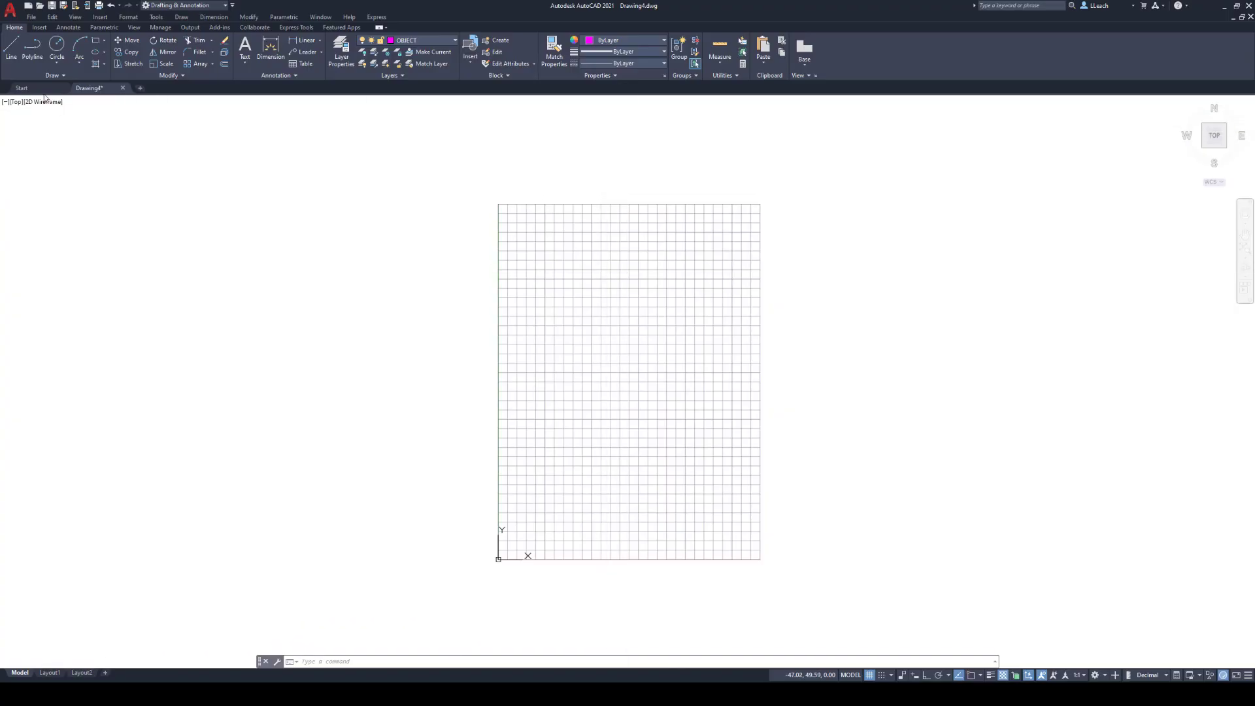
left_click(11, 47)
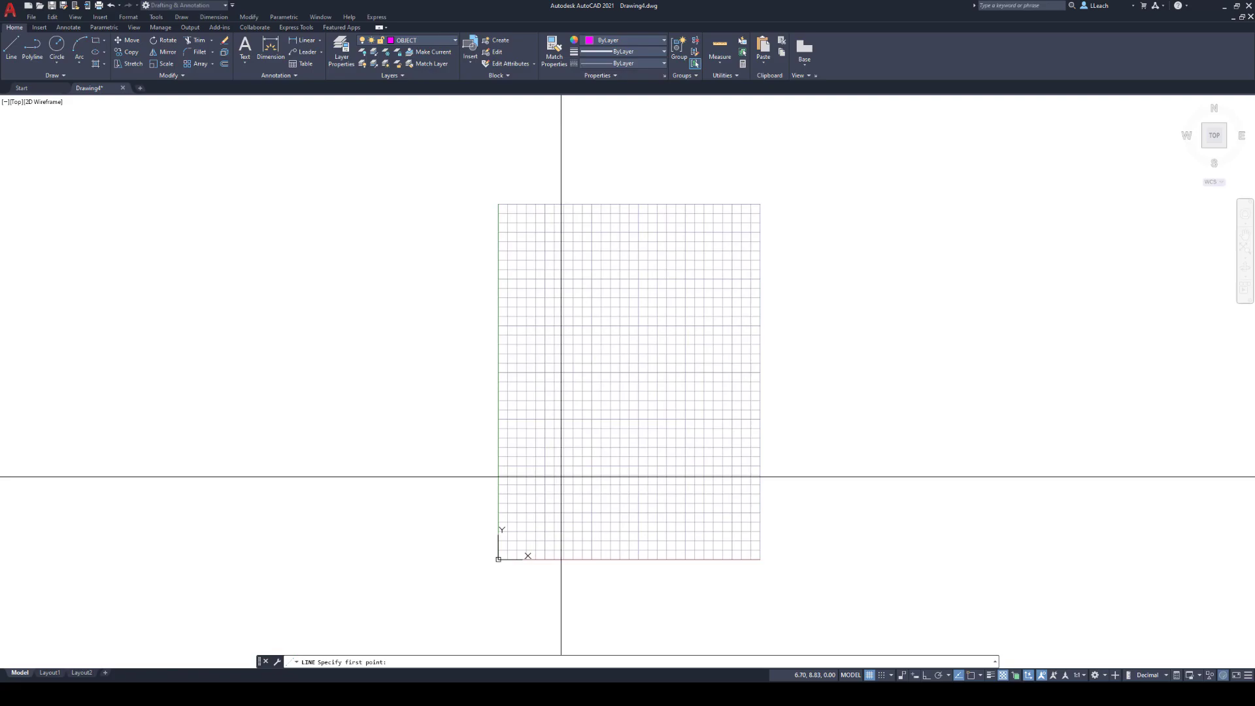
type(",5")
key("Return")
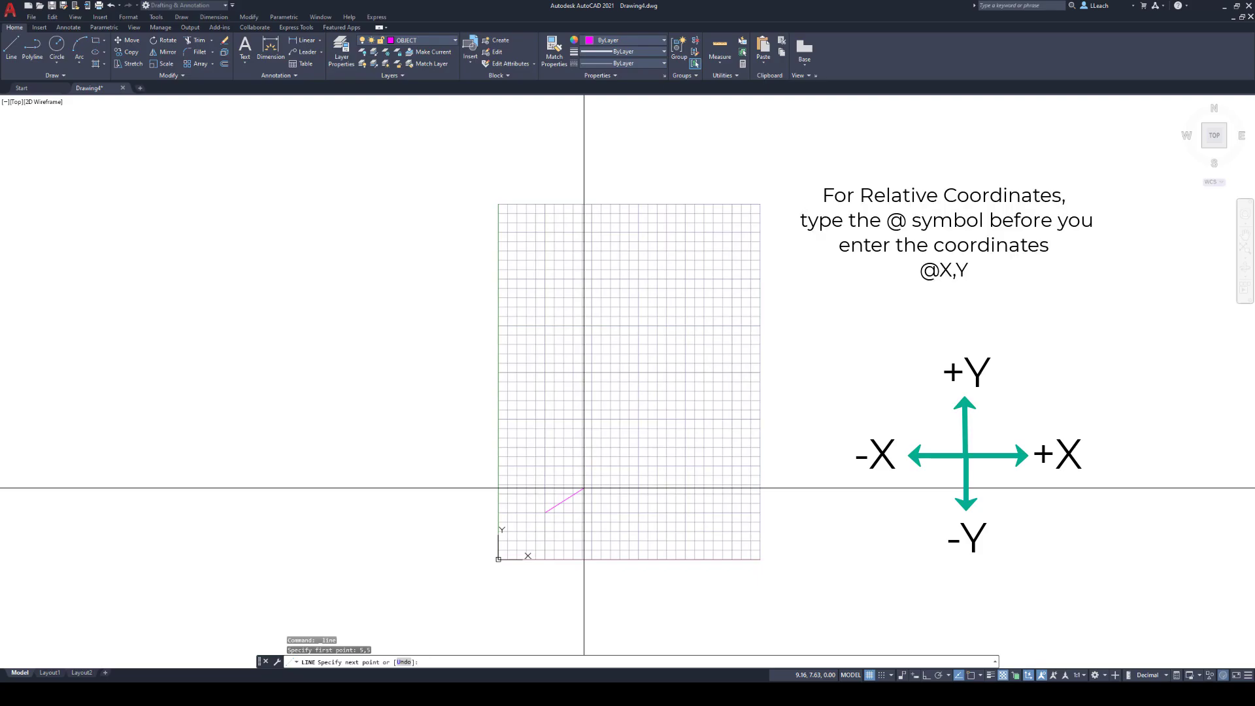
type("@15,0")
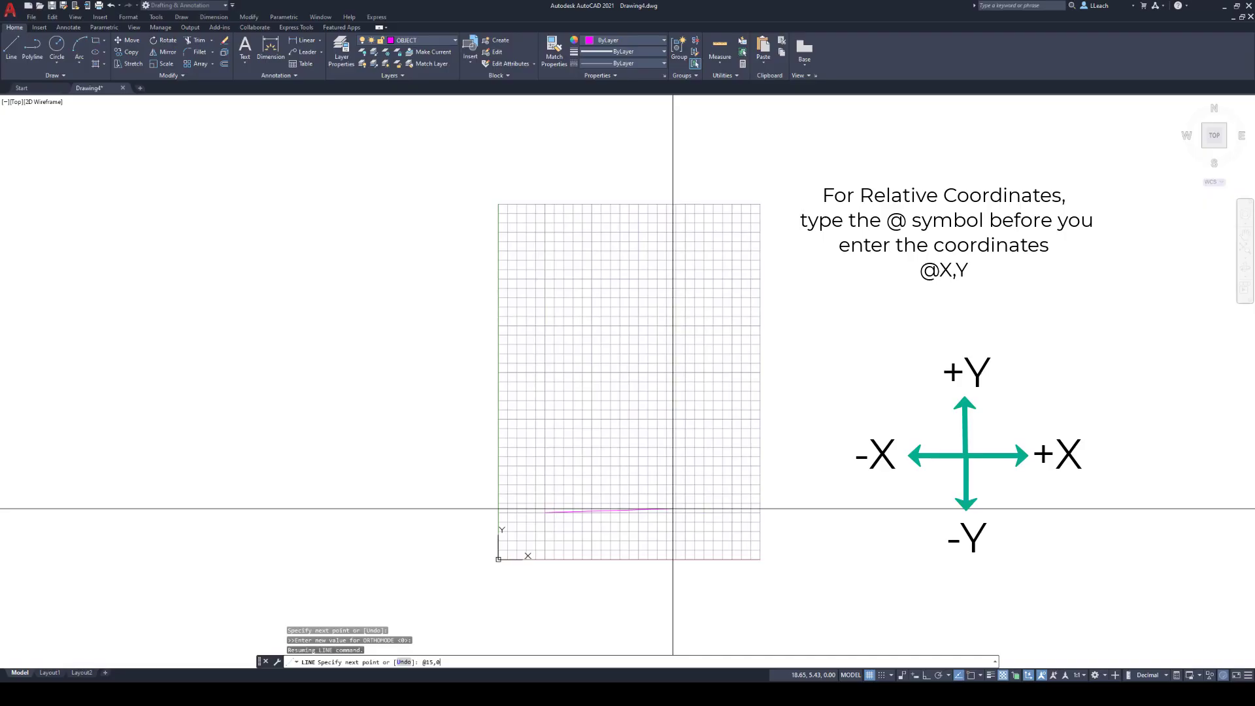
key("Return")
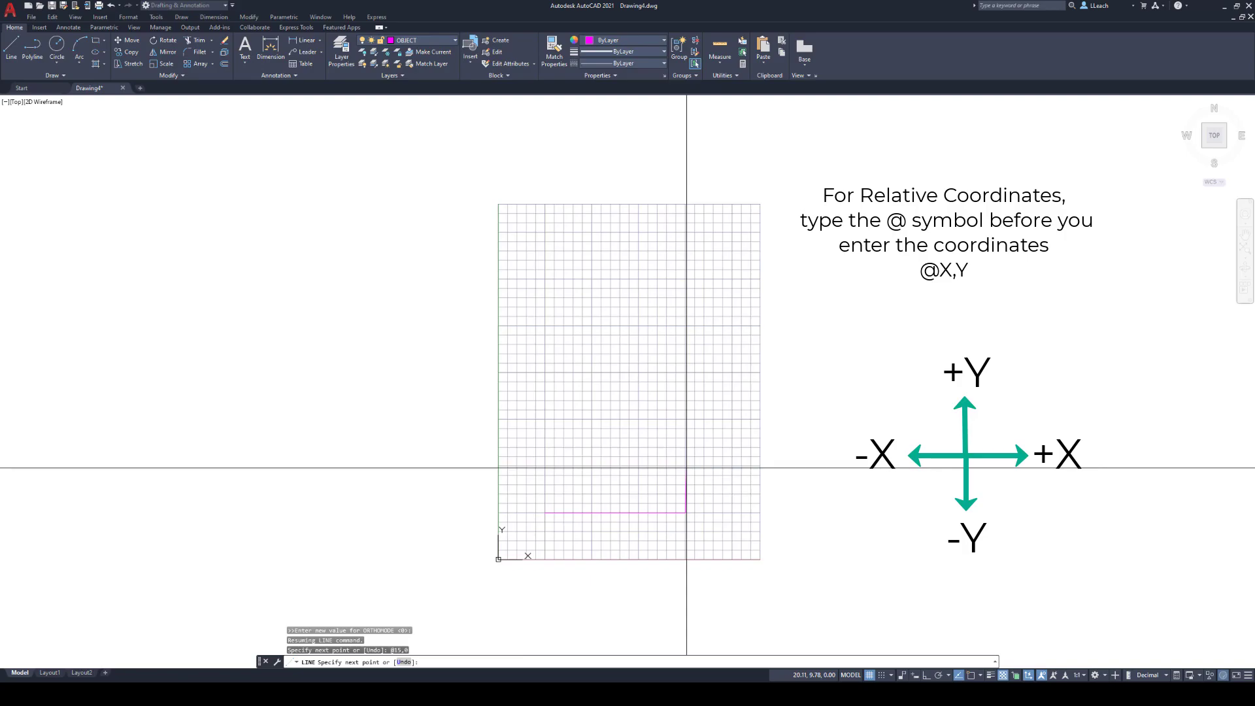
- Continue the line up the end of the bottom arm with @0,5 and back along its upper edge with @-10,0
type("@0,5")
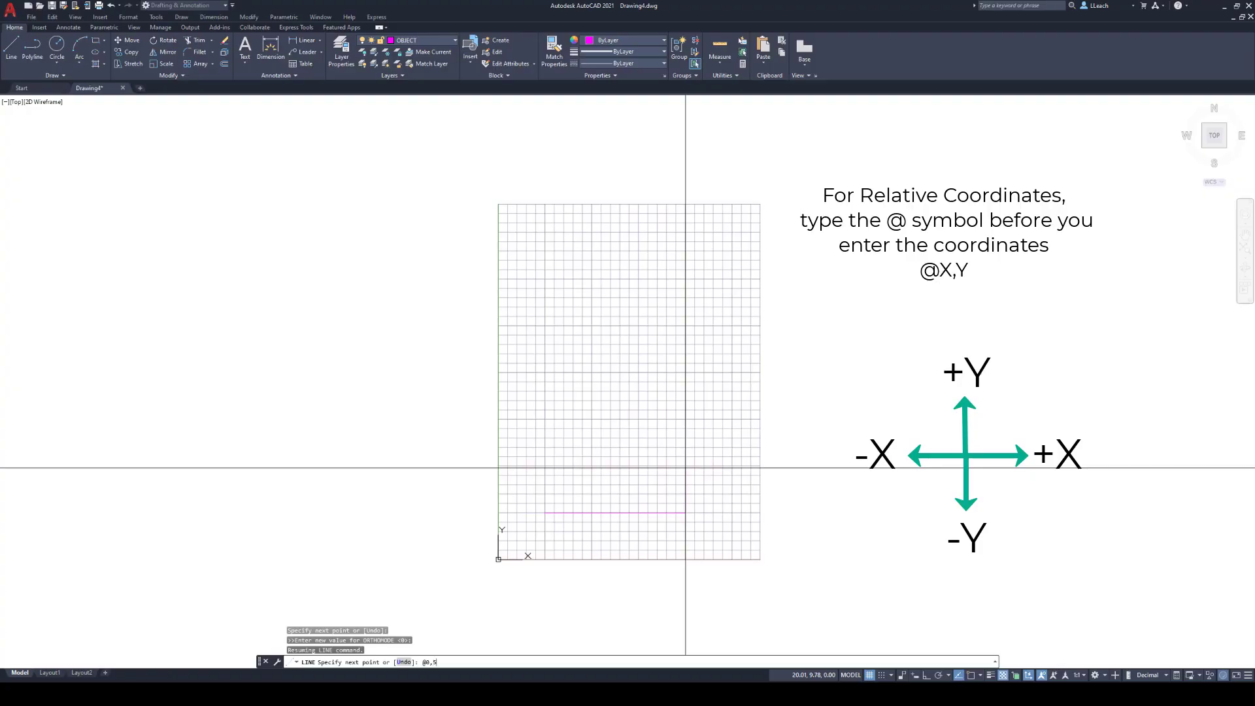
key("Return")
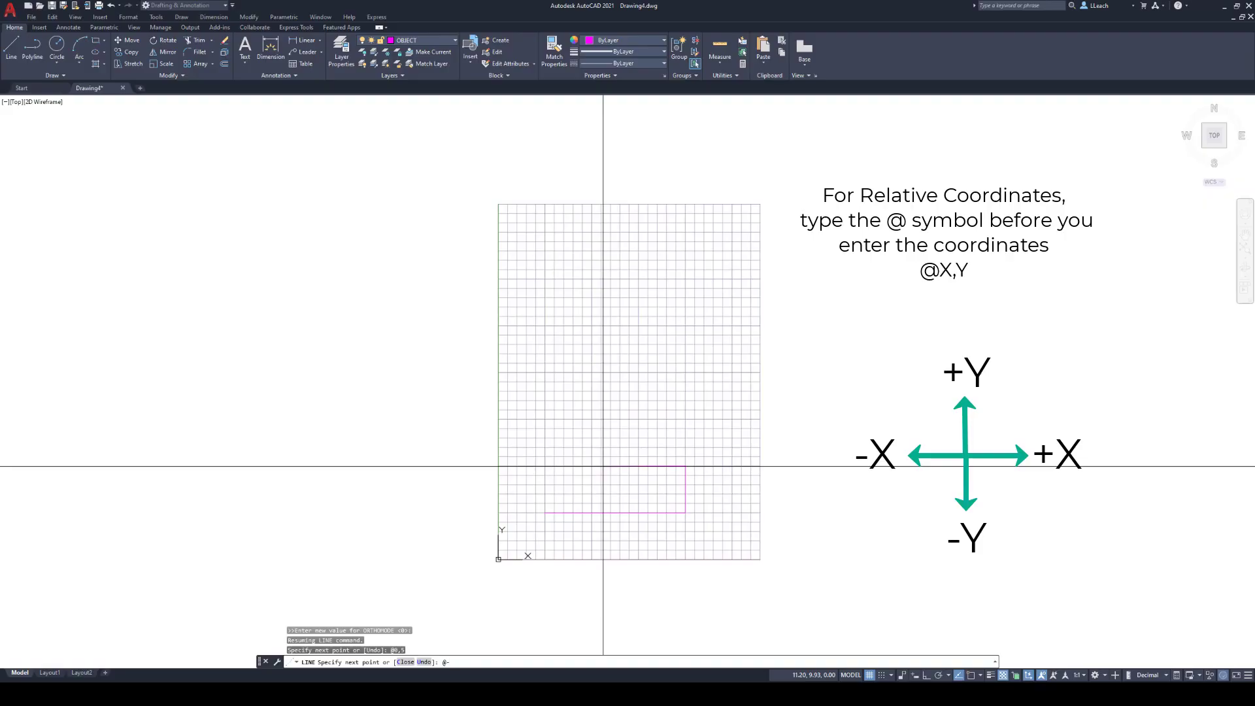
type("10,0")
key("Return")
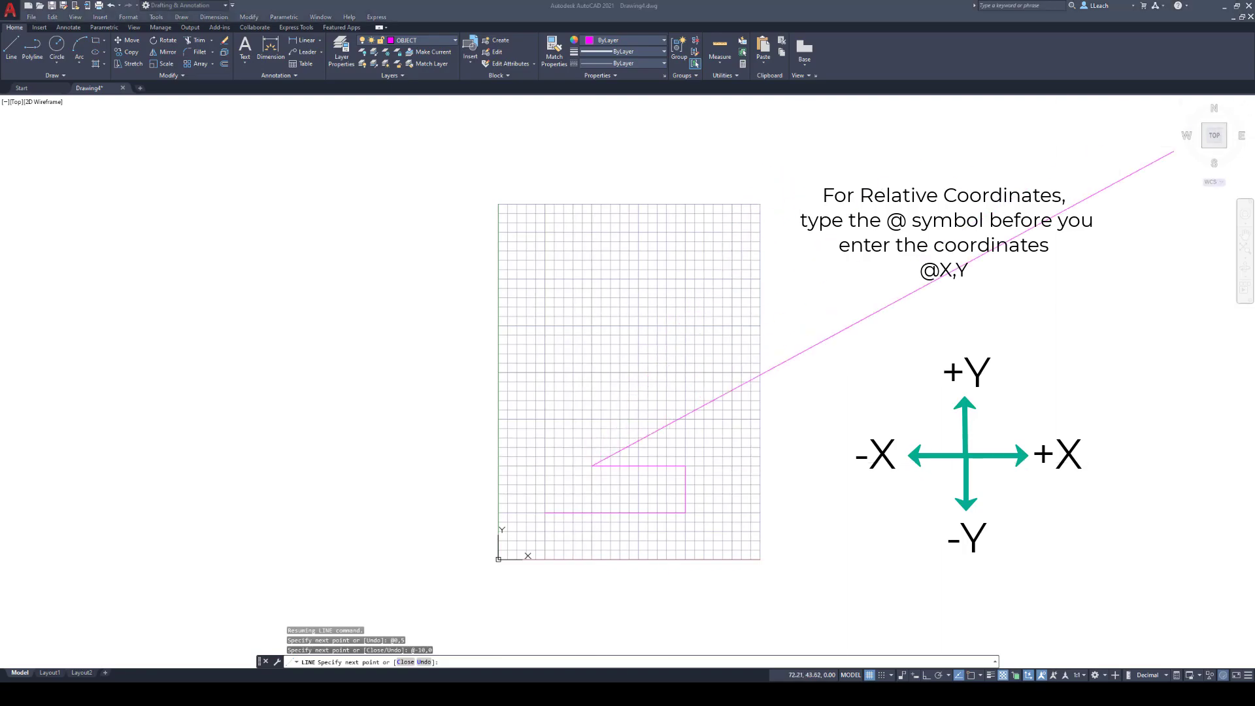
left_click(892, 376)
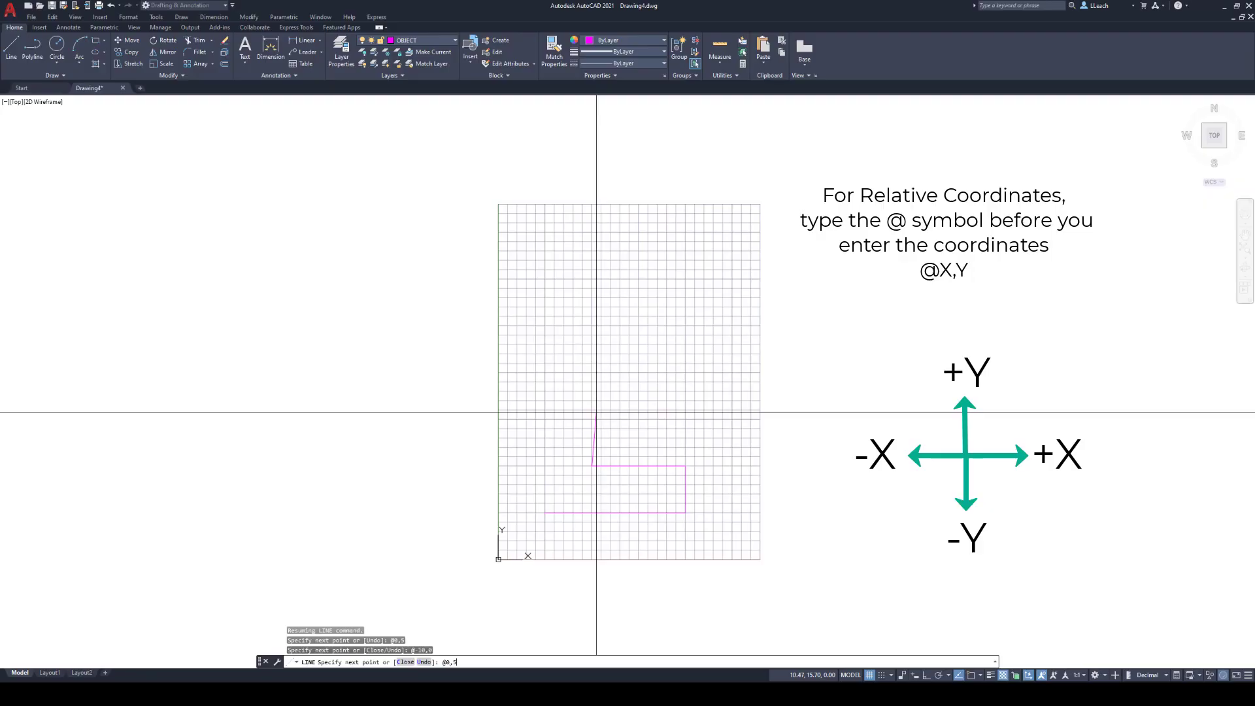
key("Return")
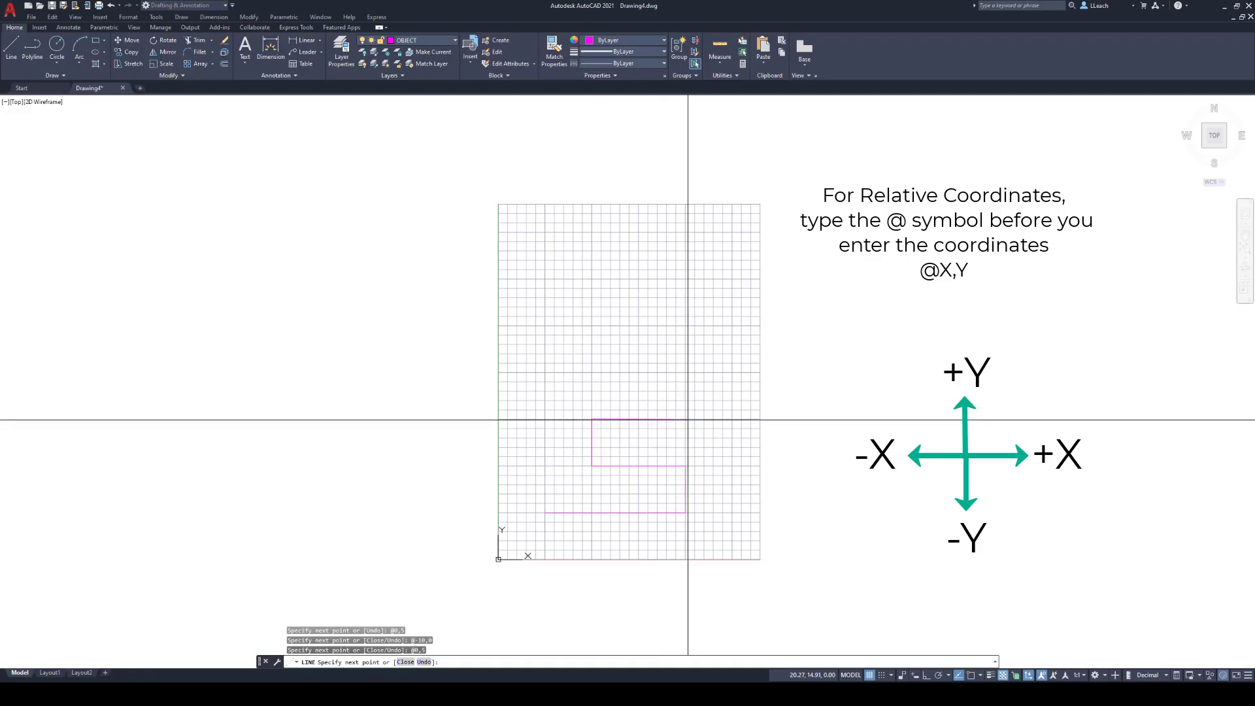
type("@")
key("Return")
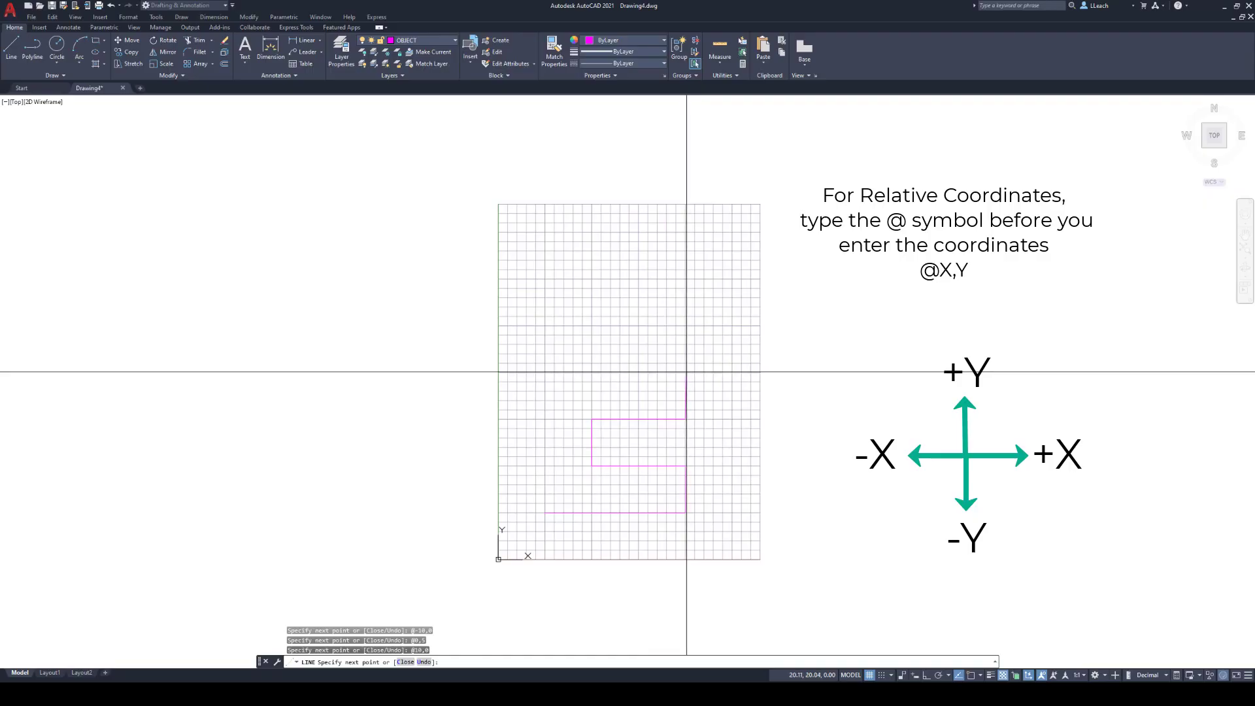
- Continue the line up the end of the middle arm with @0,5 and back along its upper edge with @-10,0
key("F8")
type("@")
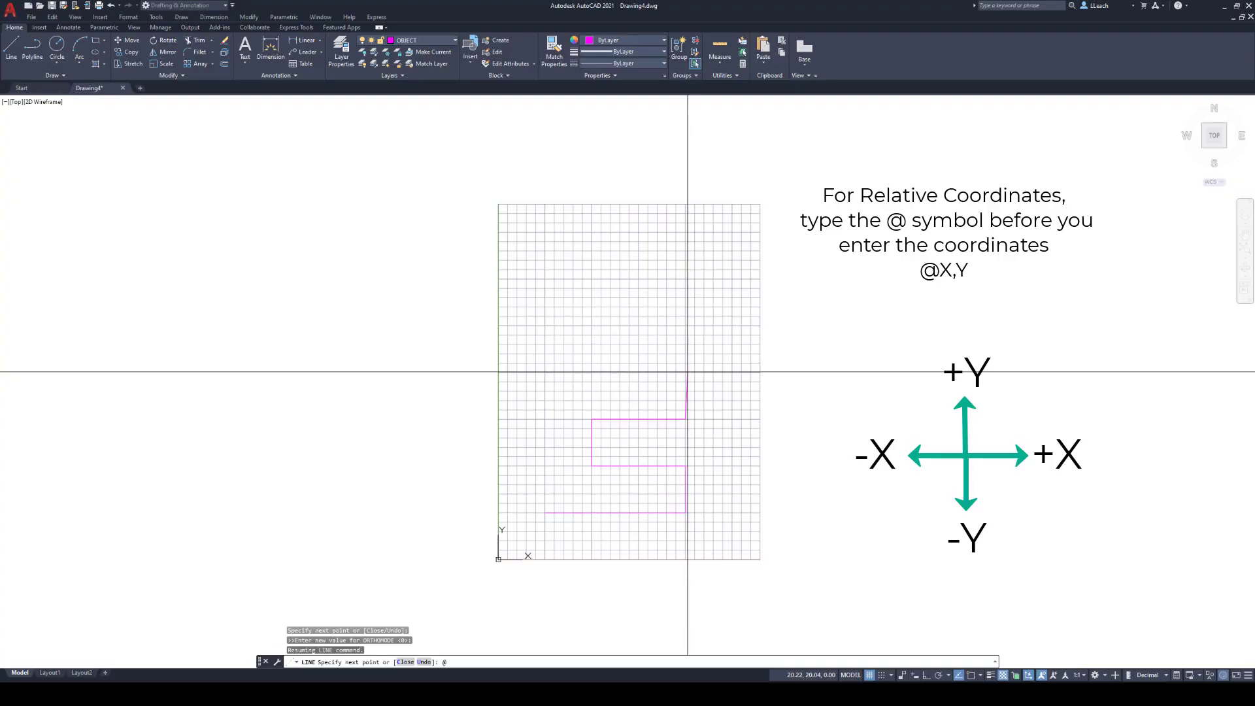
type("0,5")
key("Return")
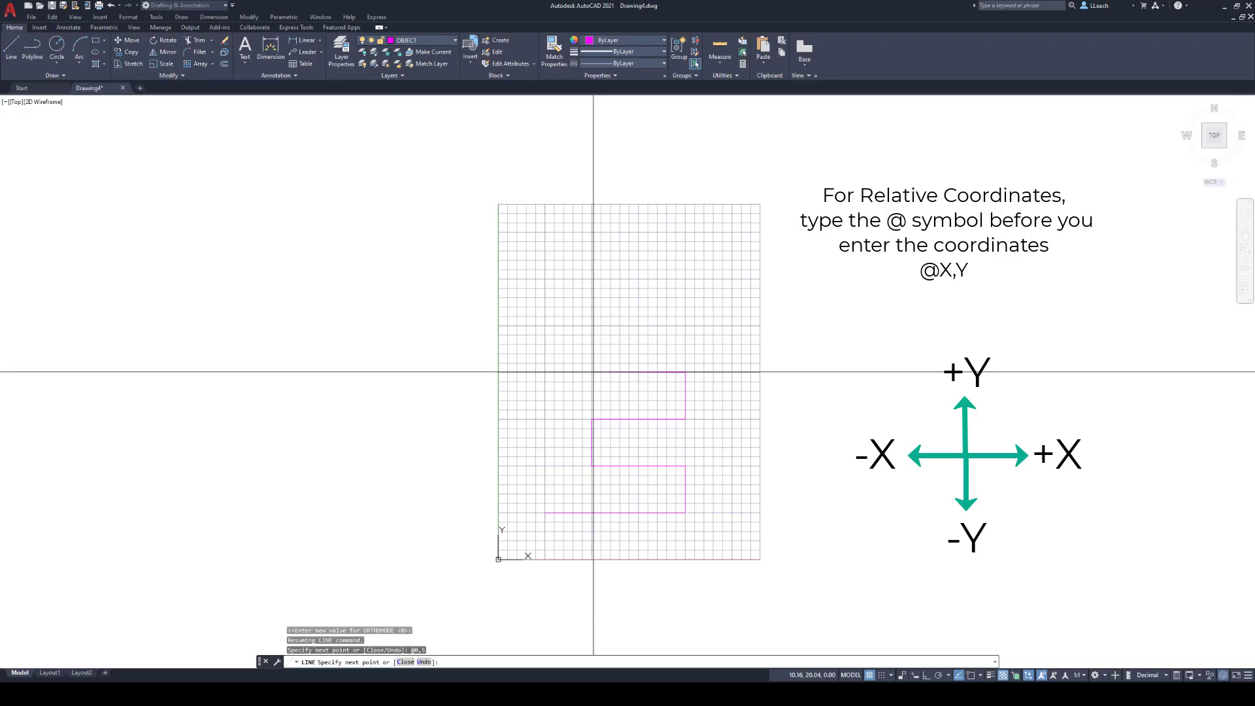
type("@-10,0")
key("Return")
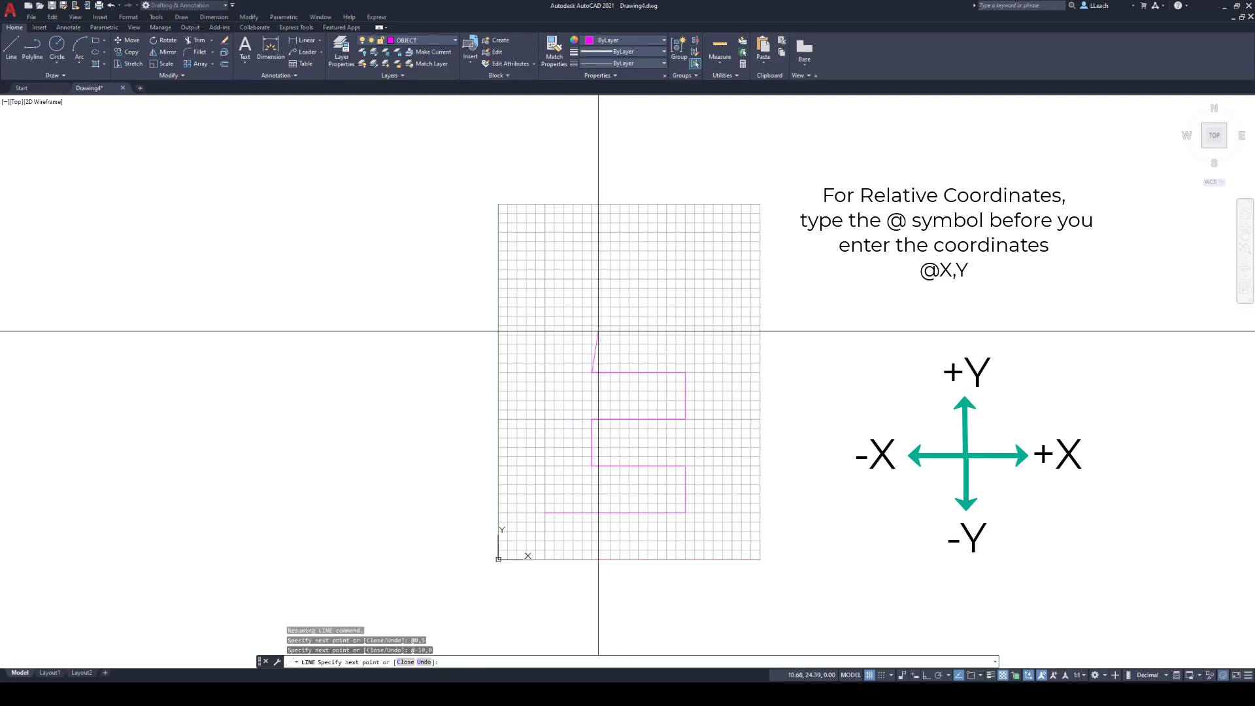
key("F8")
type("@0,5")
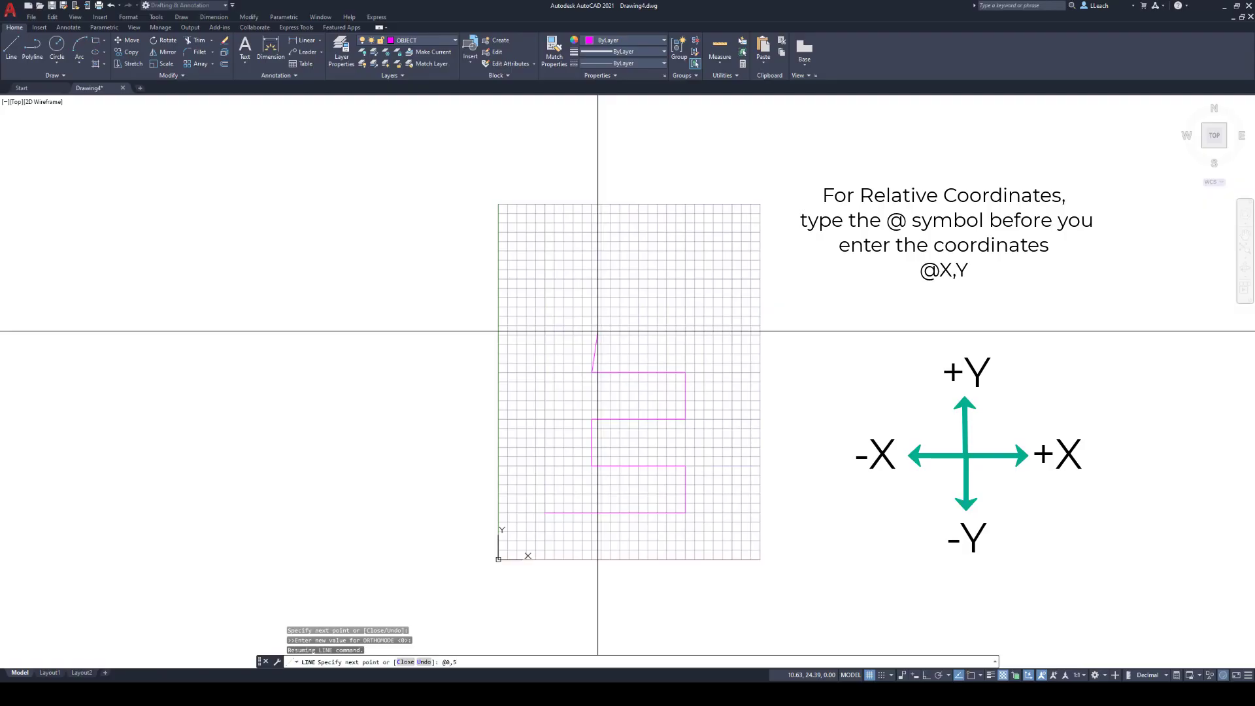
key("Return")
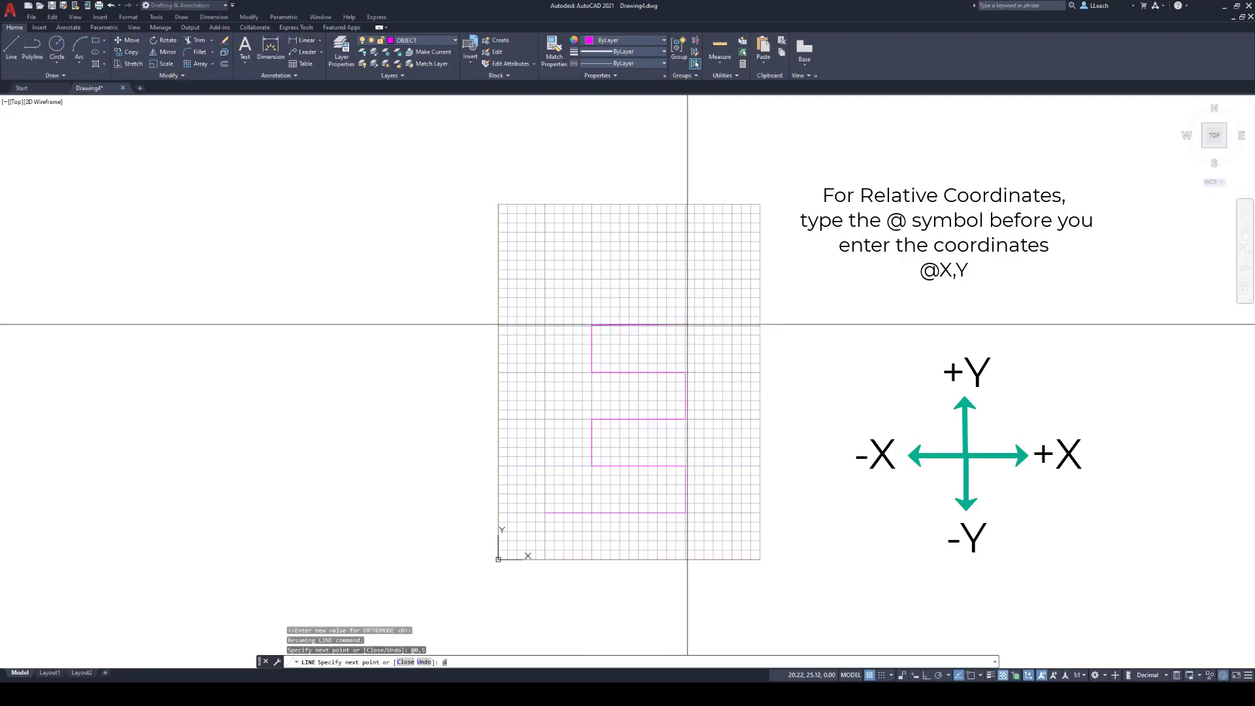
type("@10,0")
key("Return")
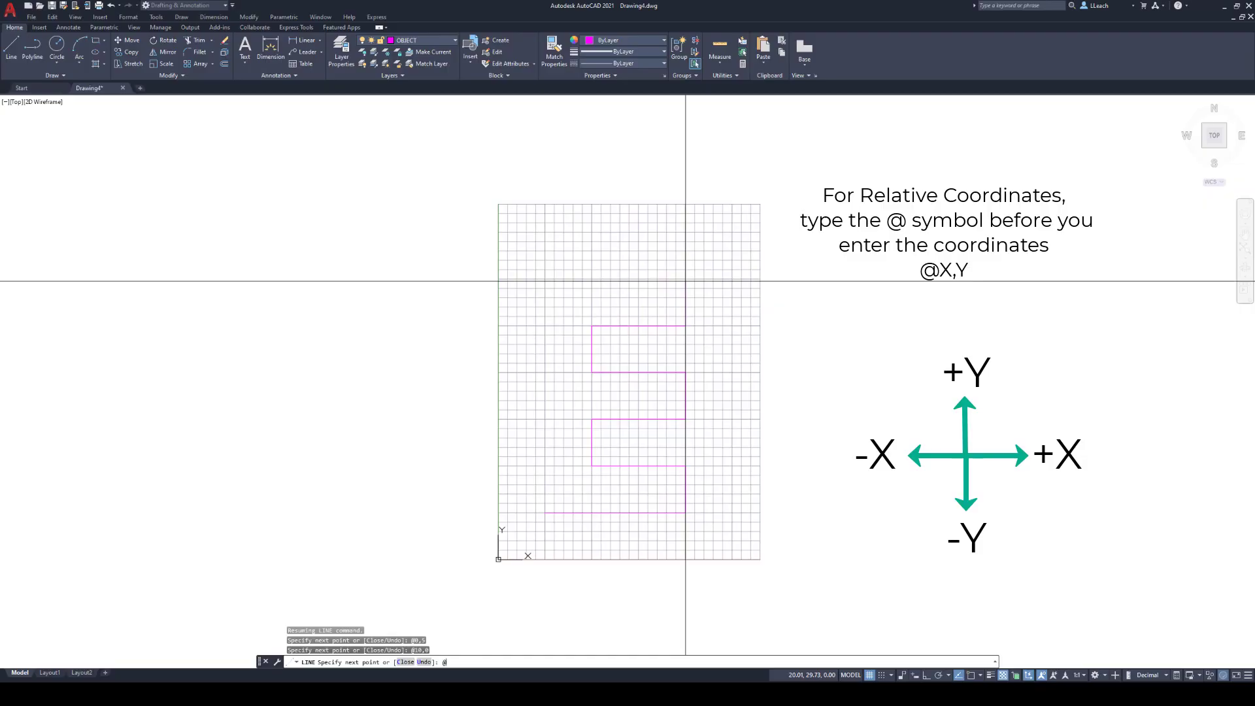
key("Return")
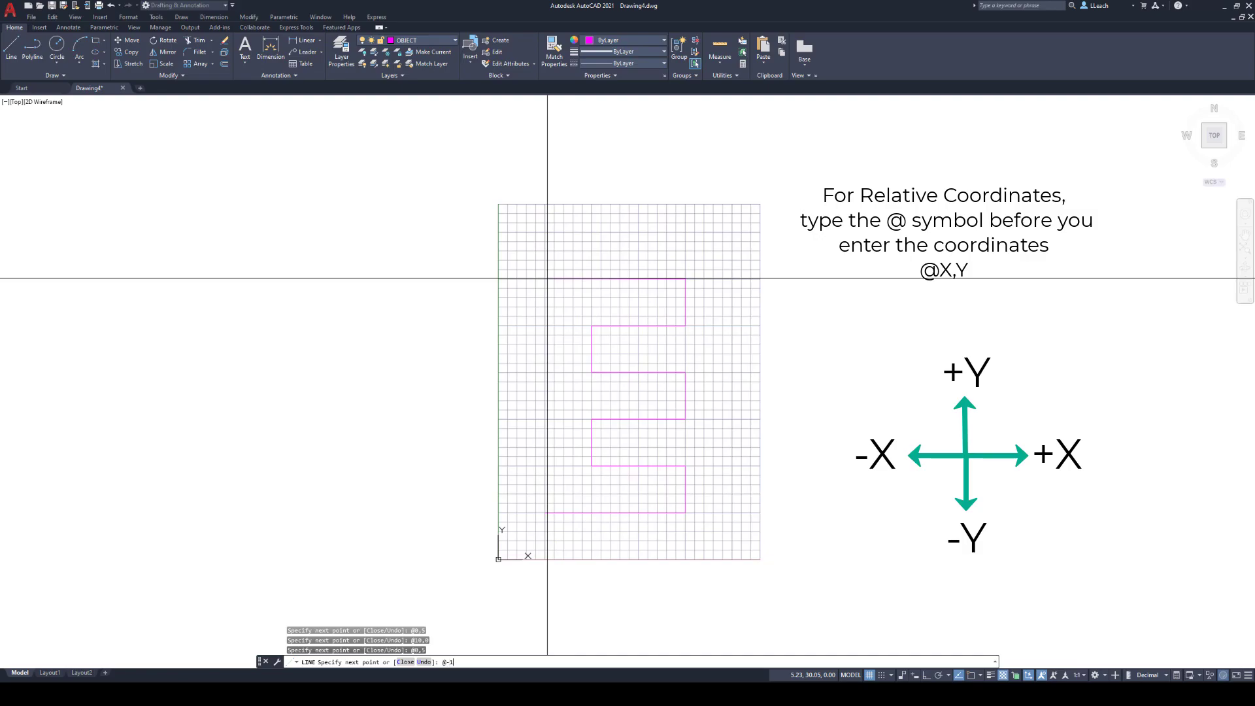
- Close the E outline with the top edge @-15,0 and the vertical back @0,-25, and end the line
key("Return")
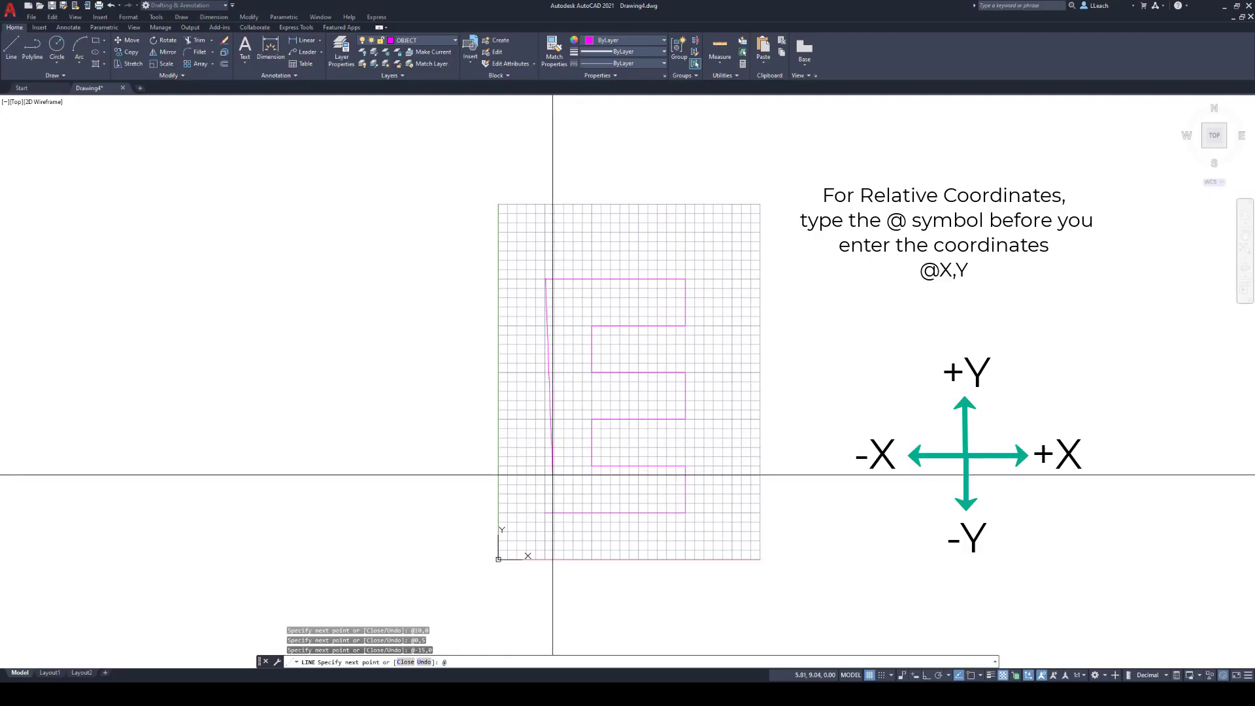
type("25")
key("Return")
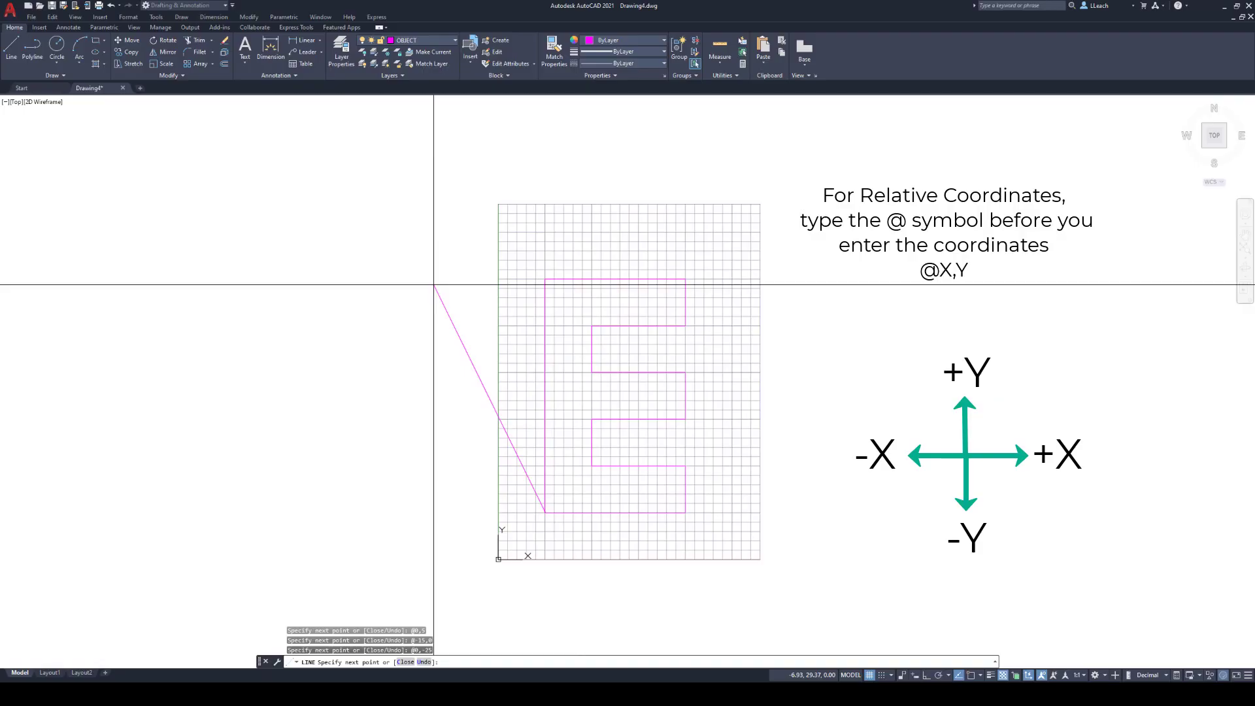
key("Escape")
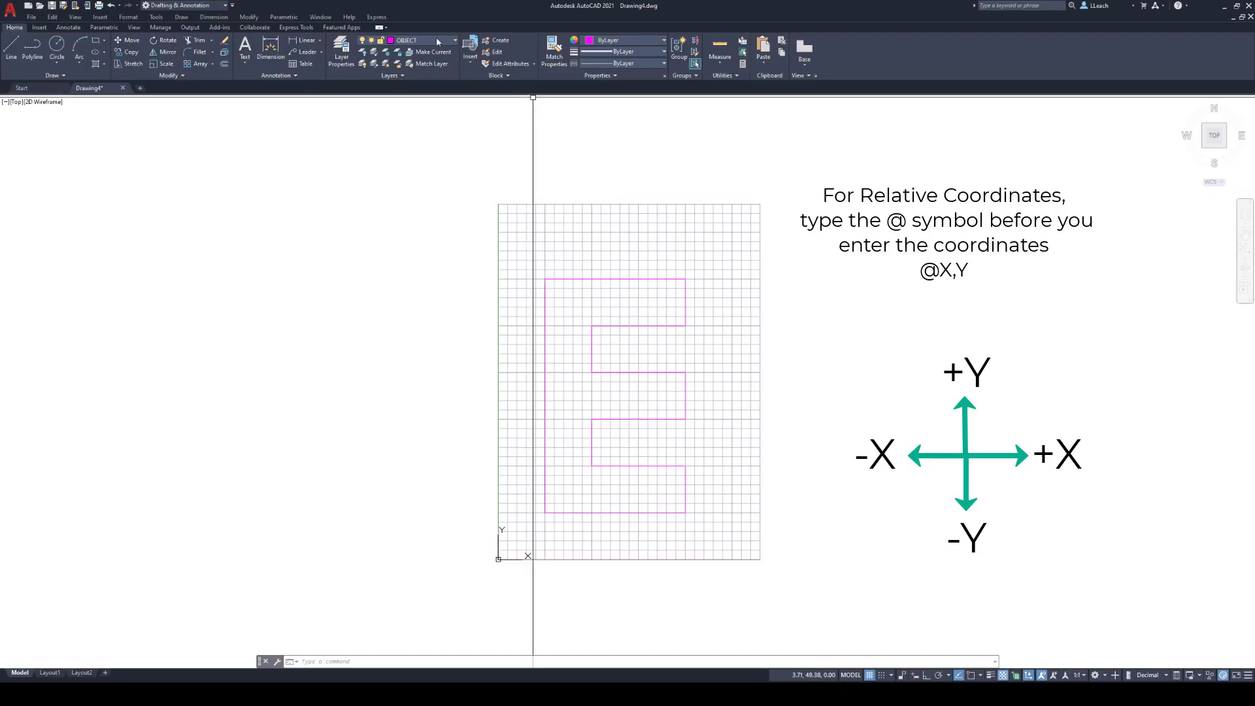
- Check the OBJECT layer's lineweight in the layer properties and turn on lineweight display for the drawing
left_click(342, 53)
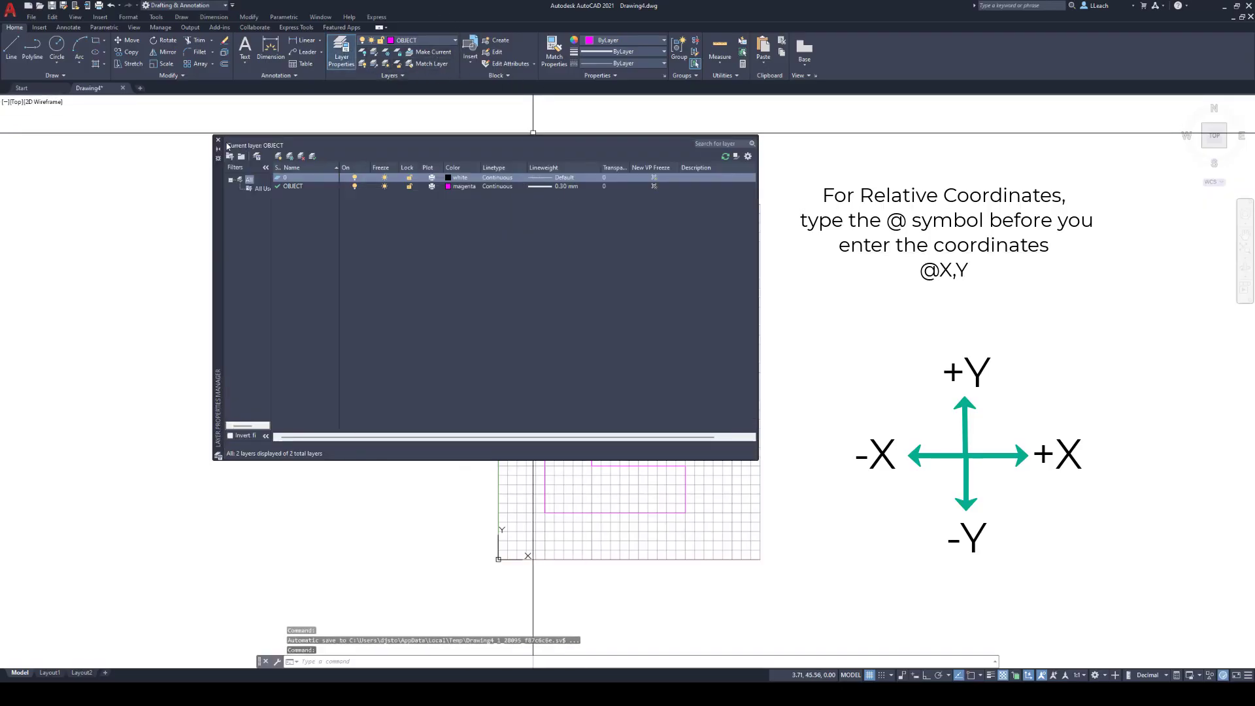
left_click(220, 141)
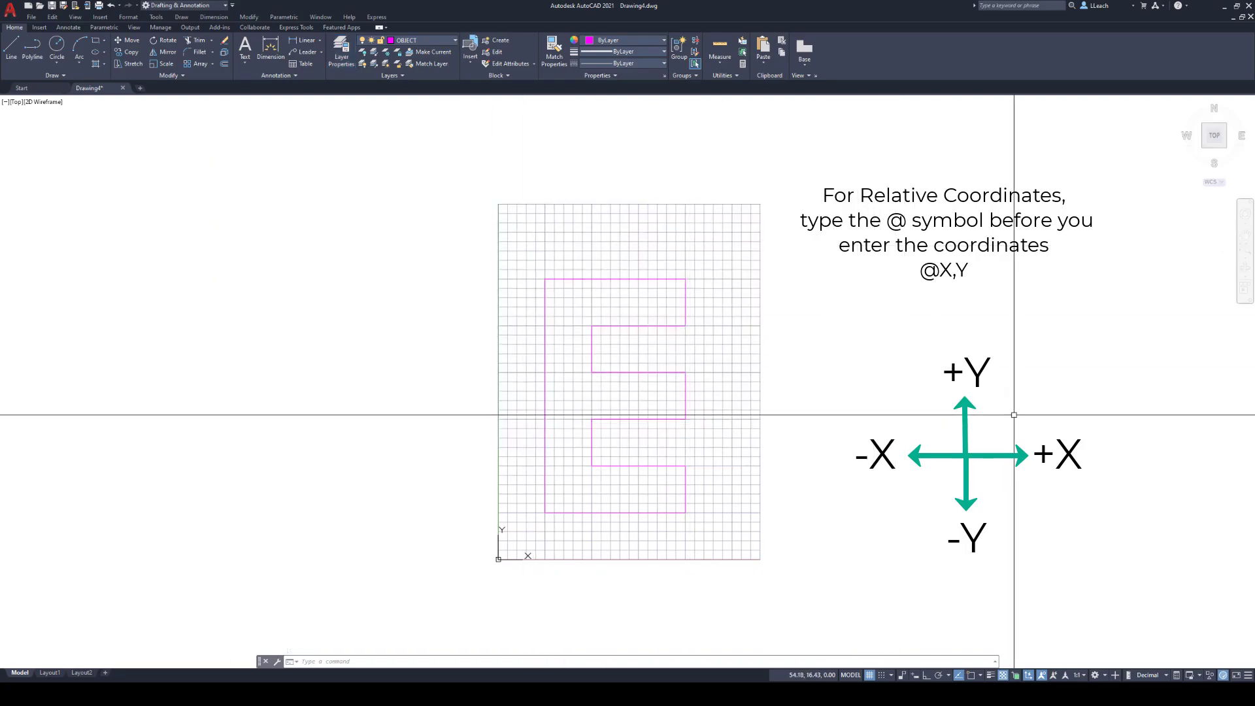
left_click(991, 675)
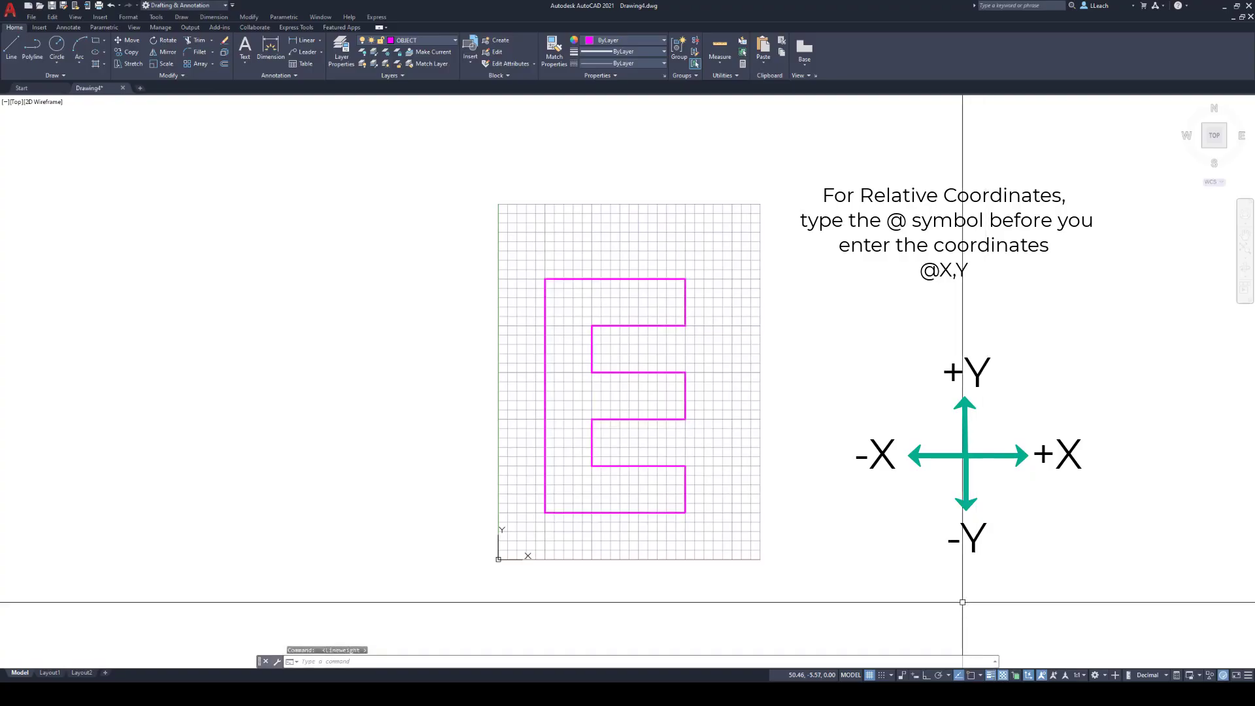